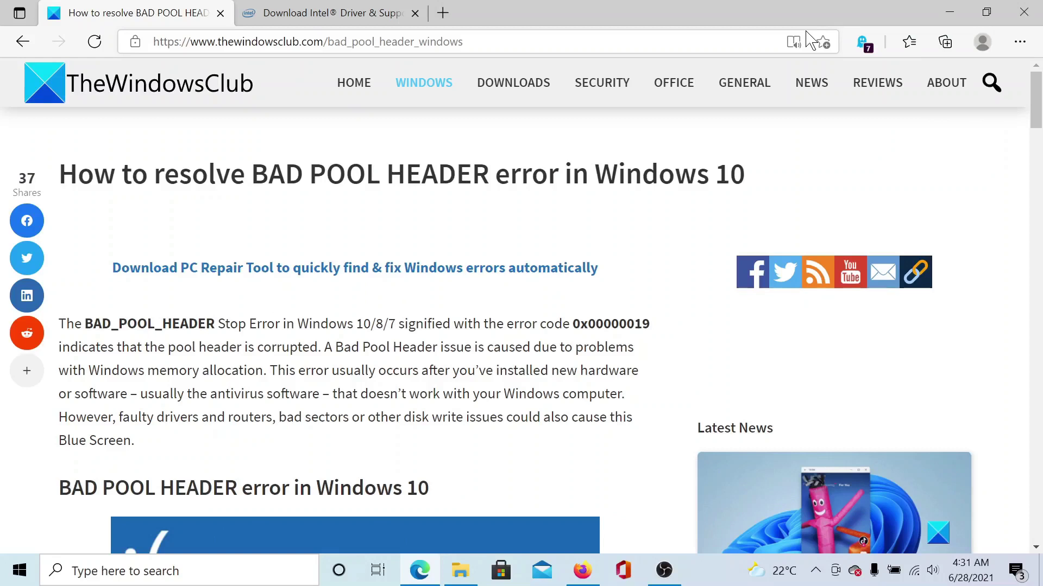
- Scroll the article down to fix 1, '1] Uninstall recently installed software'
{"action": "scroll", "coordinate": [629, 222], "scroll_direction": "down", "scroll_amount": 10}
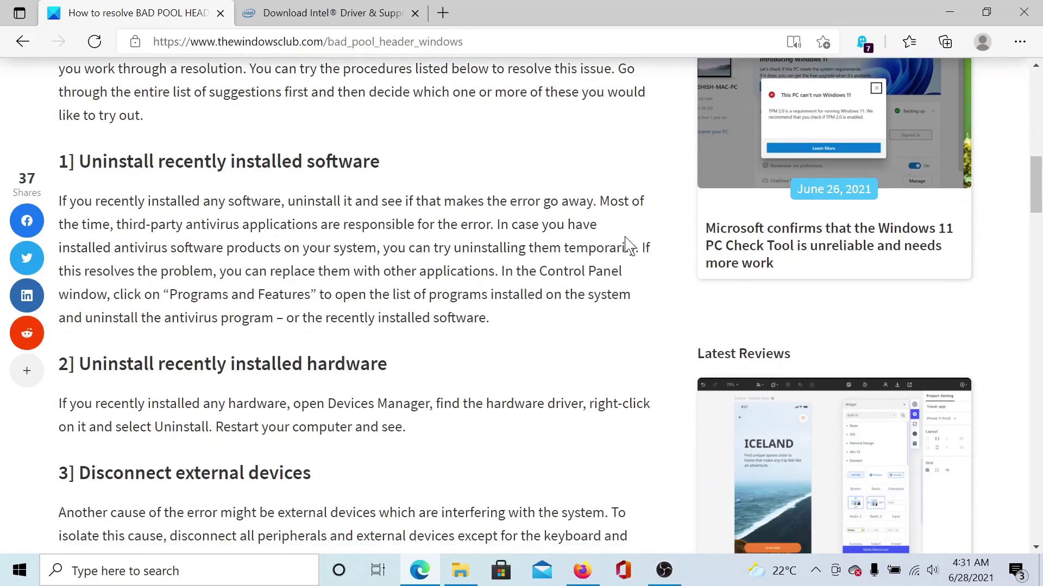
{"action": "scroll", "coordinate": [626, 239], "scroll_direction": "up", "scroll_amount": 12}
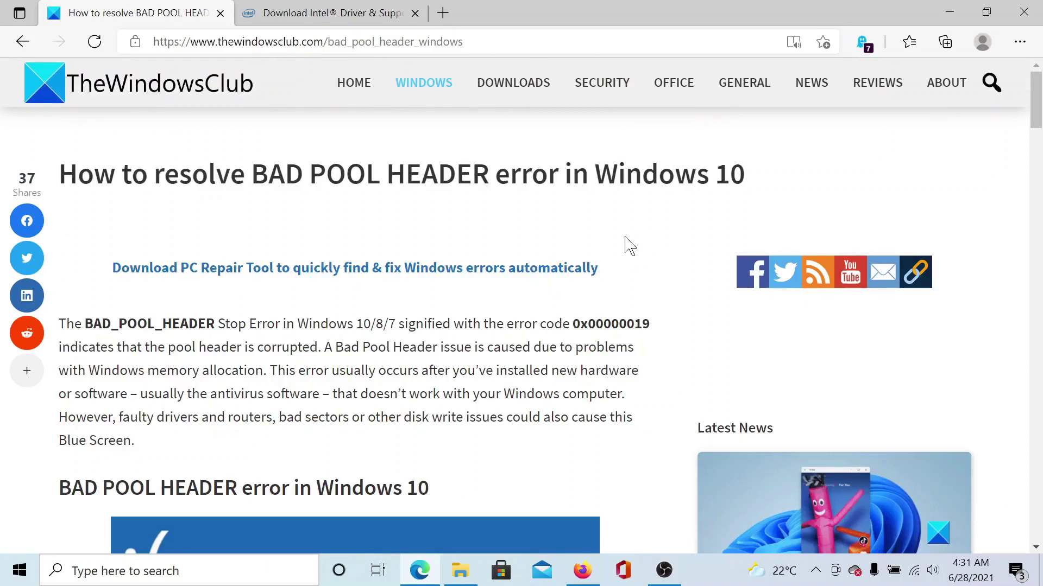
{"action": "scroll", "coordinate": [628, 245], "scroll_direction": "down", "scroll_amount": 10}
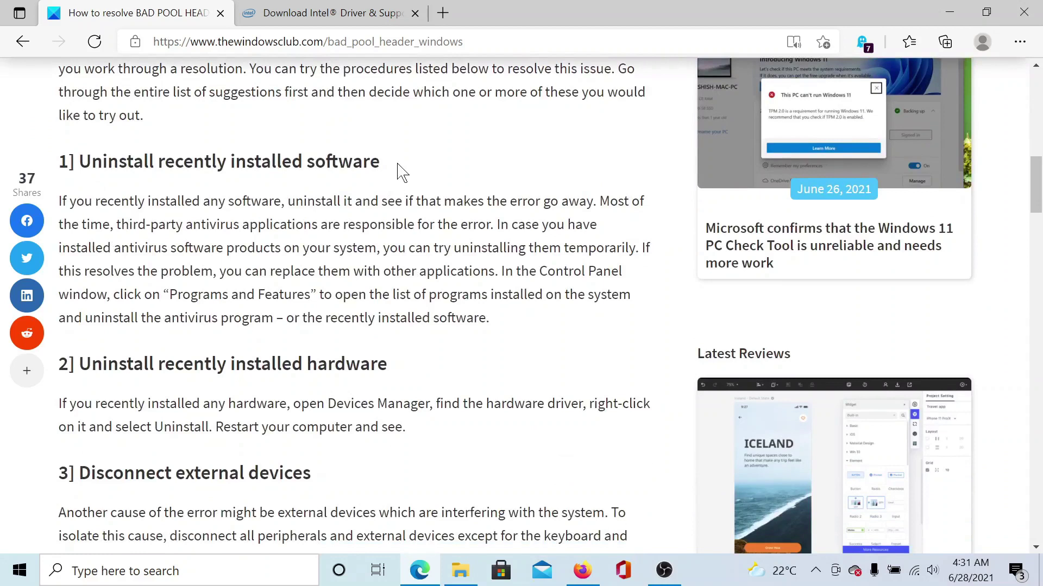
{"action": "key", "text": "super+r"}
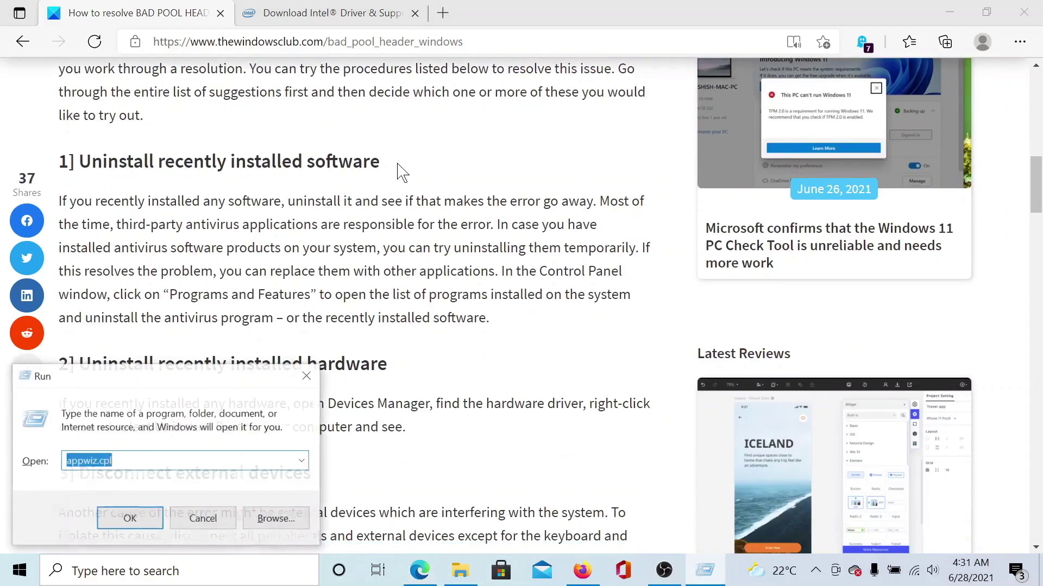
{"action": "key", "text": "End"}
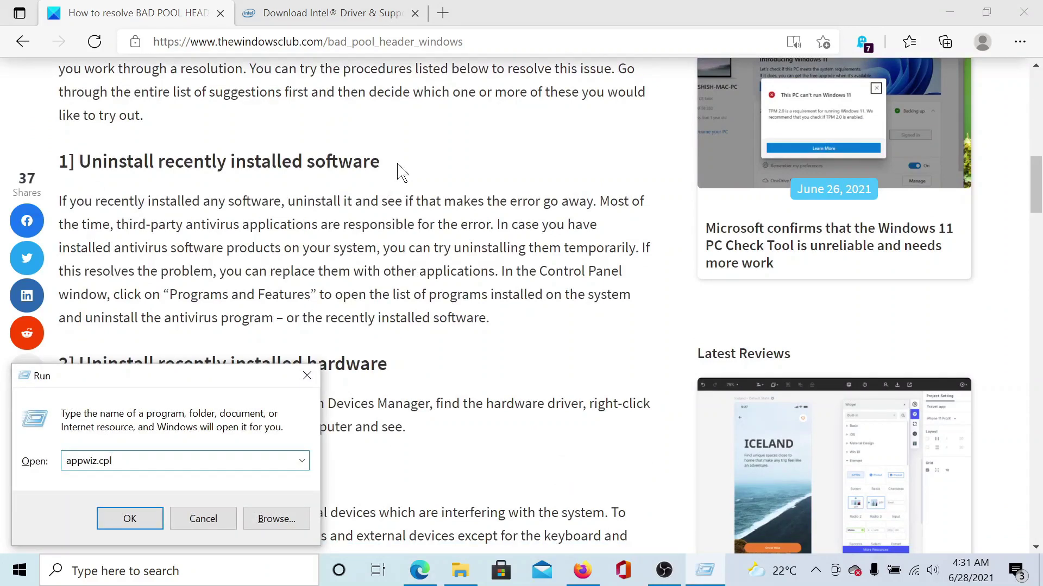
{"action": "key", "text": "Return"}
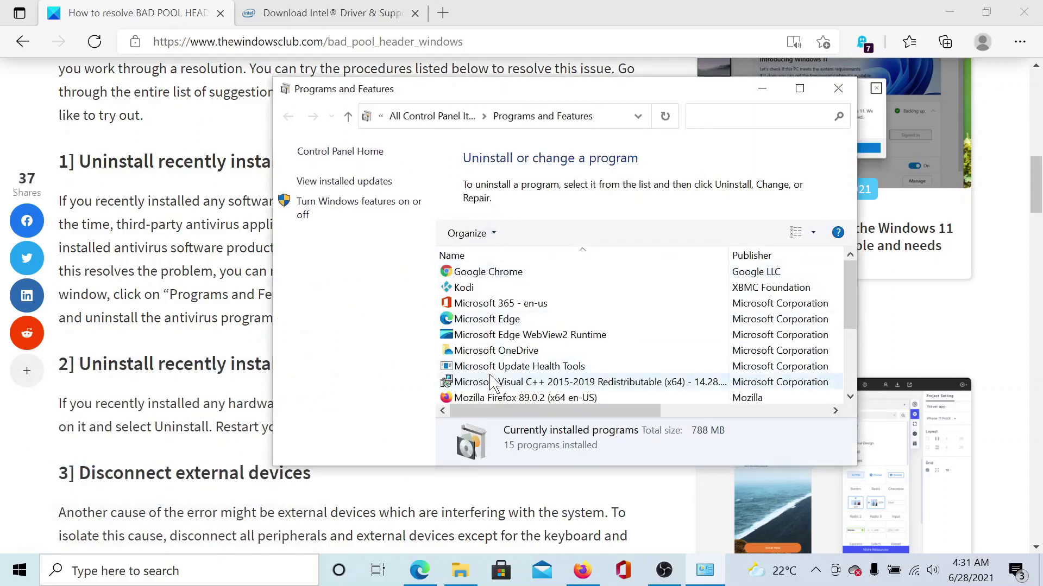
{"action": "left_click", "coordinate": [837, 88]}
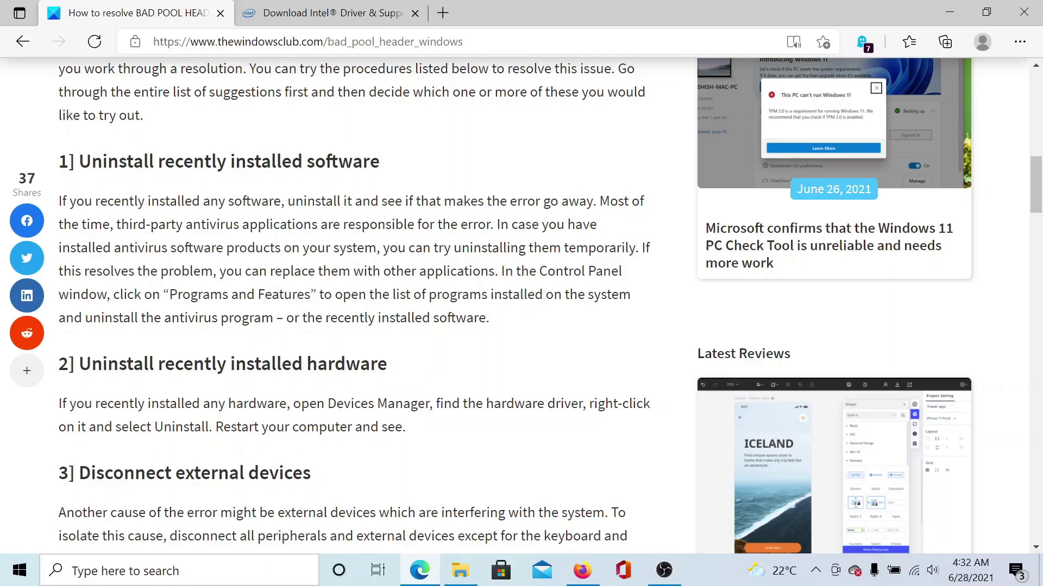
- Scroll past the Device Manager note and 'Disconnect external devices' to '4] Disable Fast Startup feature'
{"action": "scroll", "coordinate": [491, 314], "scroll_direction": "down", "scroll_amount": 3}
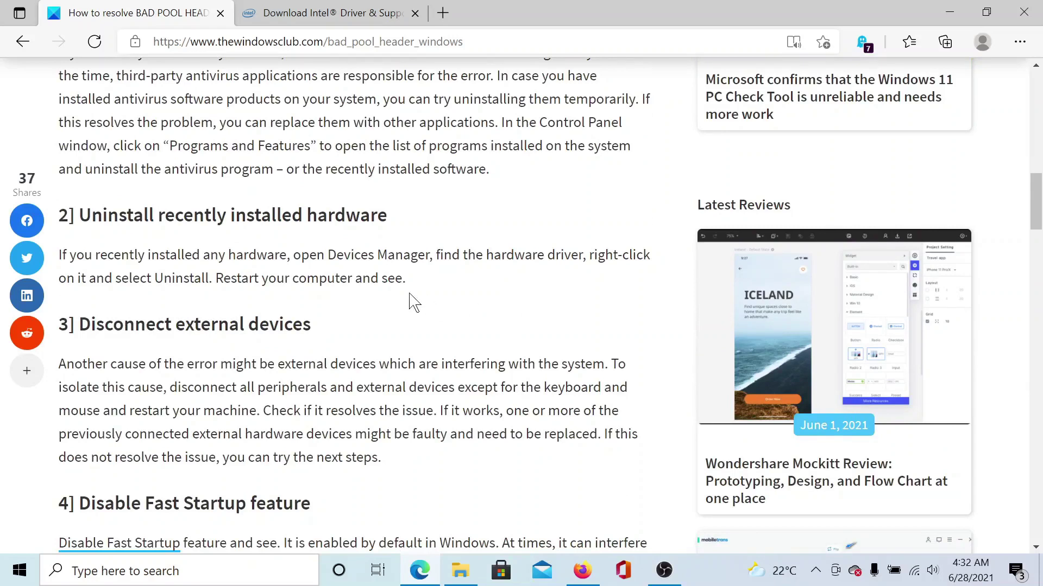
{"action": "left_click_drag", "start_coordinate": [328, 255], "coordinate": [424, 255]}
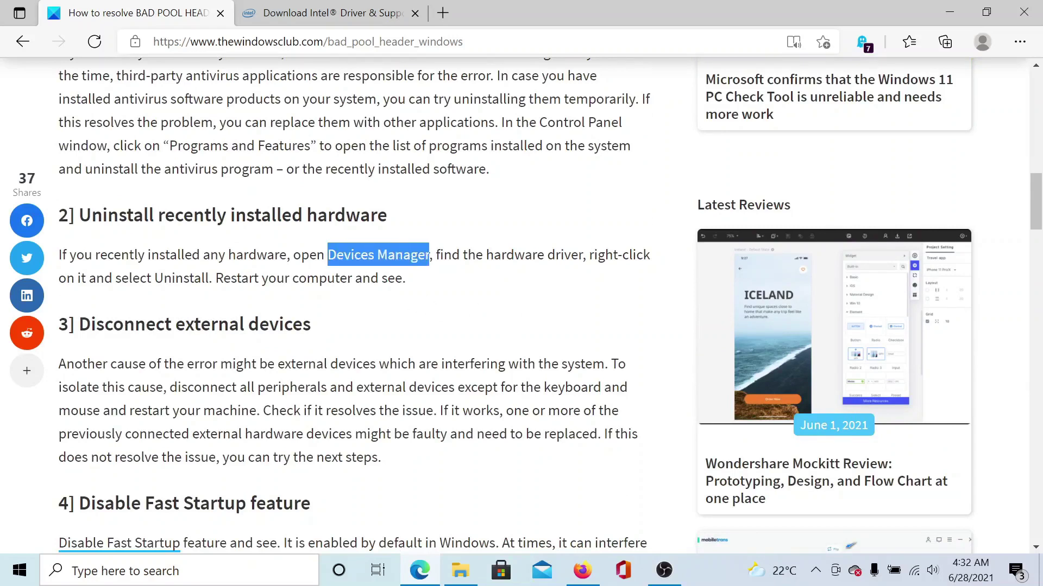
{"action": "left_click", "coordinate": [394, 337]}
{"action": "scroll", "coordinate": [394, 336], "scroll_direction": "down", "scroll_amount": 3}
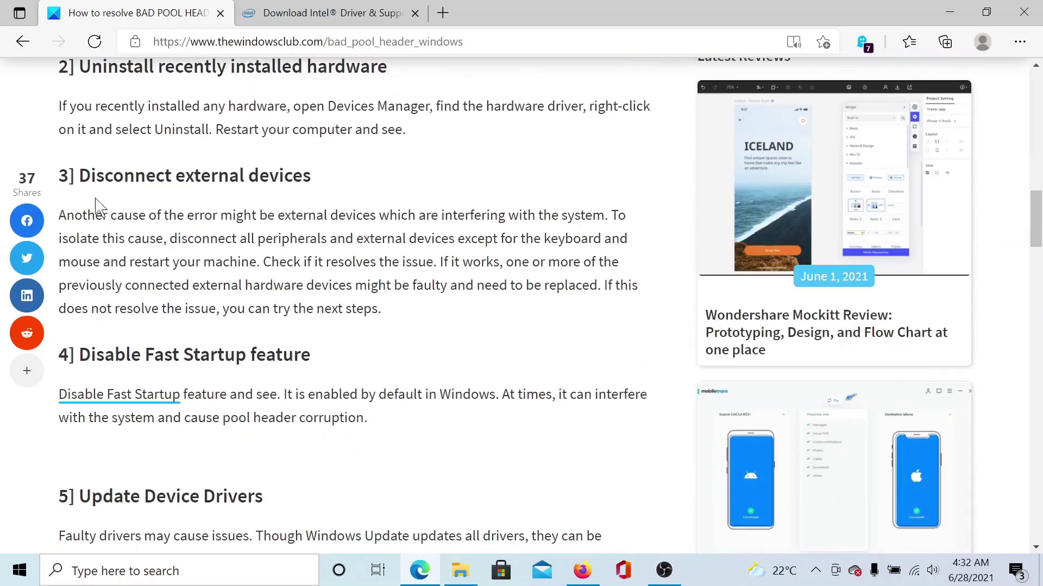
{"action": "left_click_drag", "start_coordinate": [90, 176], "coordinate": [281, 175]}
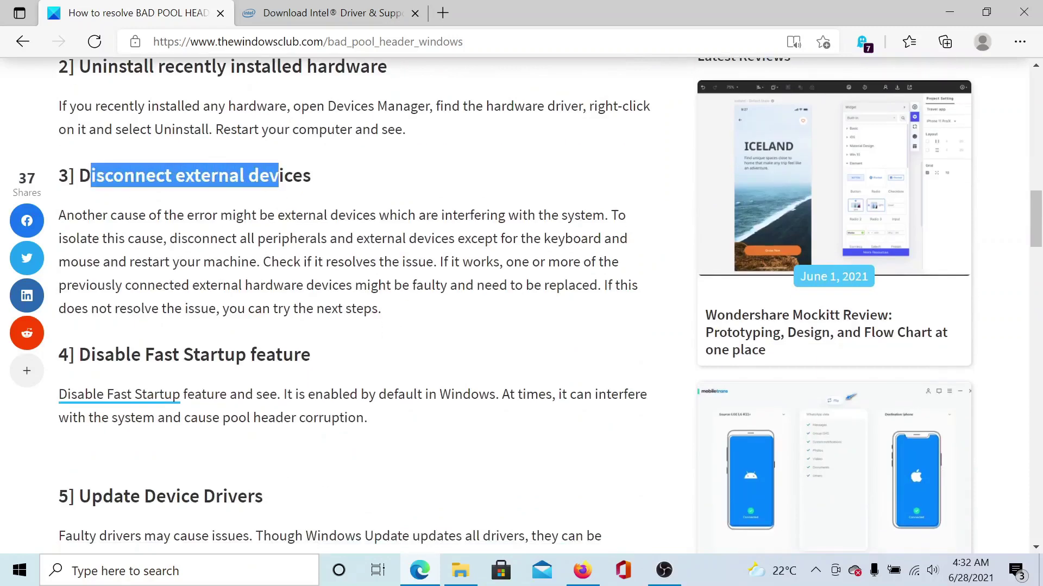
{"action": "left_click", "coordinate": [258, 309]}
{"action": "scroll", "coordinate": [258, 310], "scroll_direction": "down", "scroll_amount": 2}
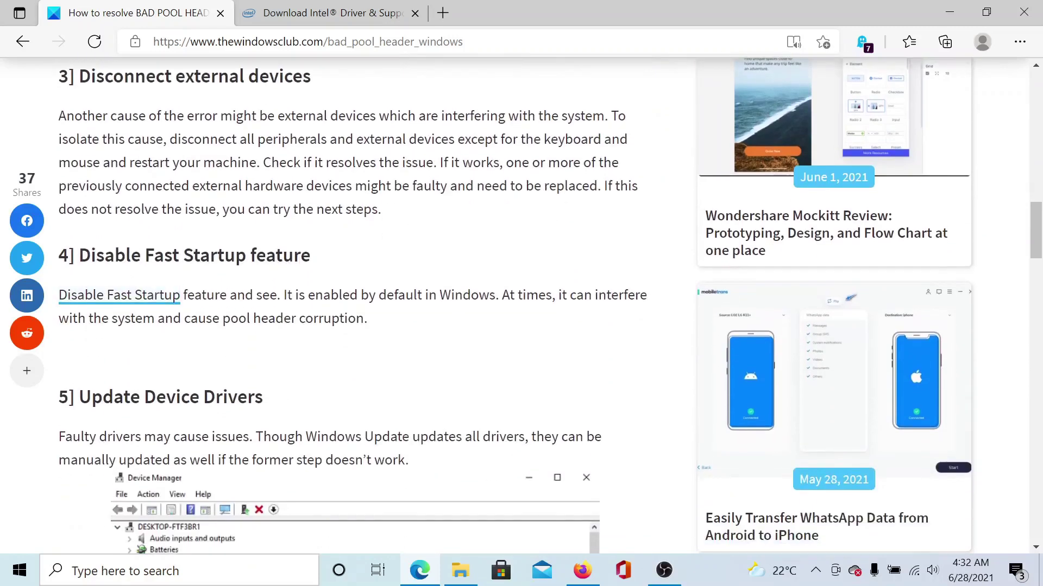
{"action": "left_click_drag", "start_coordinate": [79, 255], "coordinate": [256, 255]}
{"action": "left_click", "coordinate": [360, 280]}
{"action": "right_click", "coordinate": [895, 568]}
{"action": "left_click", "coordinate": [918, 541]}
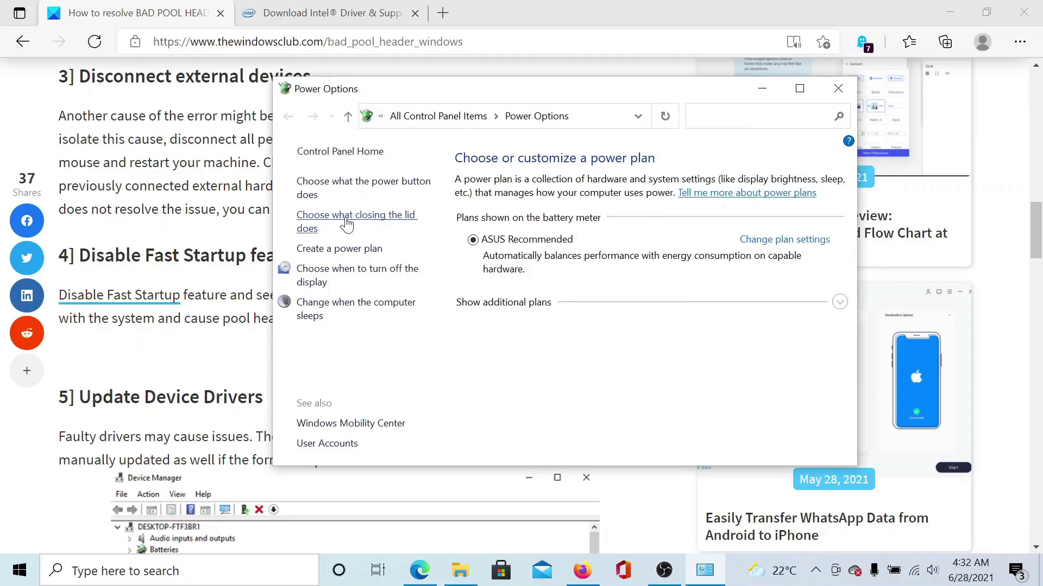
{"action": "left_click", "coordinate": [347, 222]}
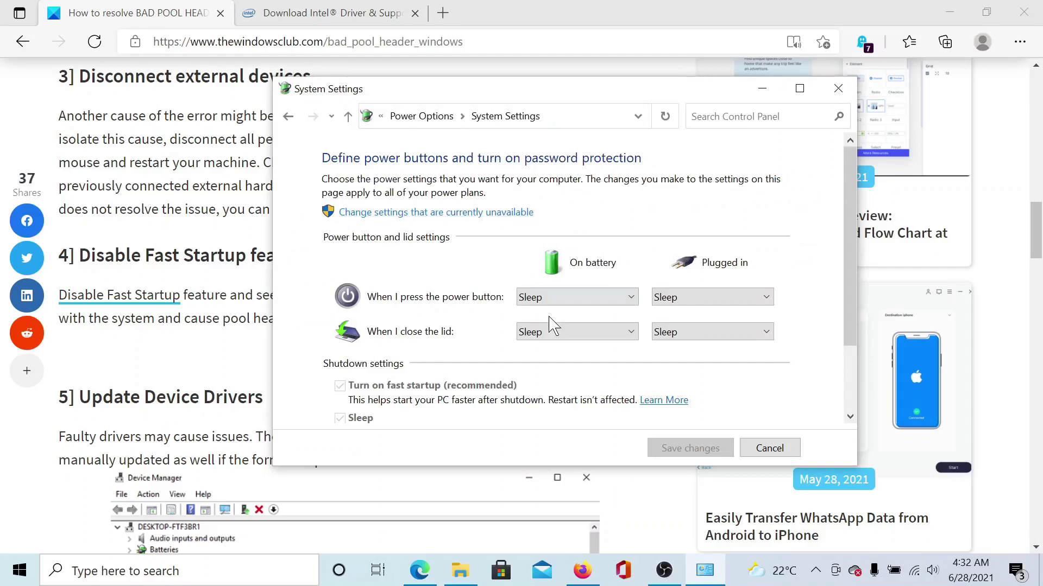
{"action": "scroll", "coordinate": [549, 326], "scroll_direction": "down", "scroll_amount": 2}
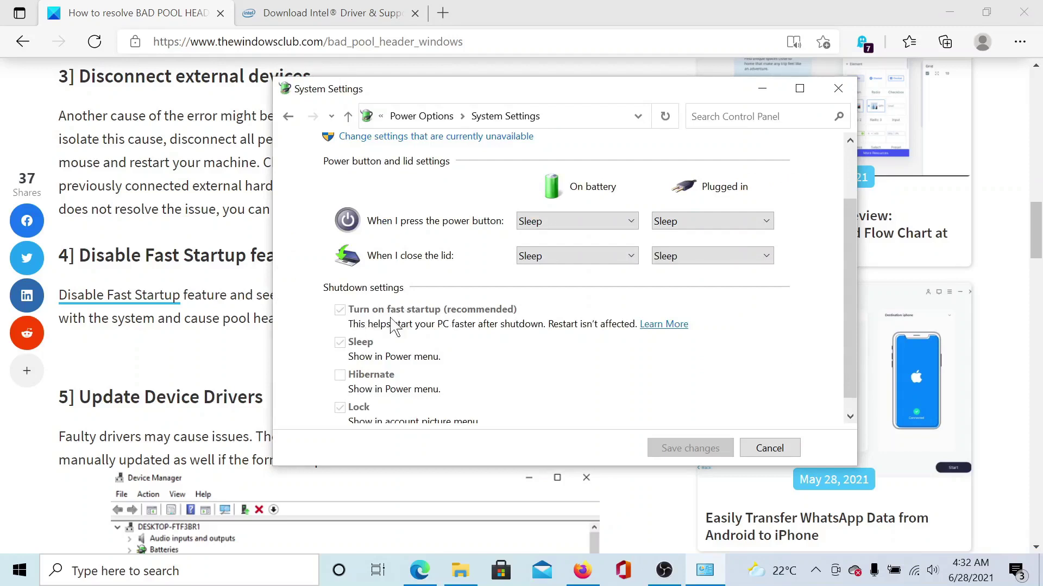
{"action": "left_click", "coordinate": [837, 89]}
- Look over the Intel Driver & Support Assistant download tab
{"action": "scroll", "coordinate": [461, 395], "scroll_direction": "down", "scroll_amount": 5}
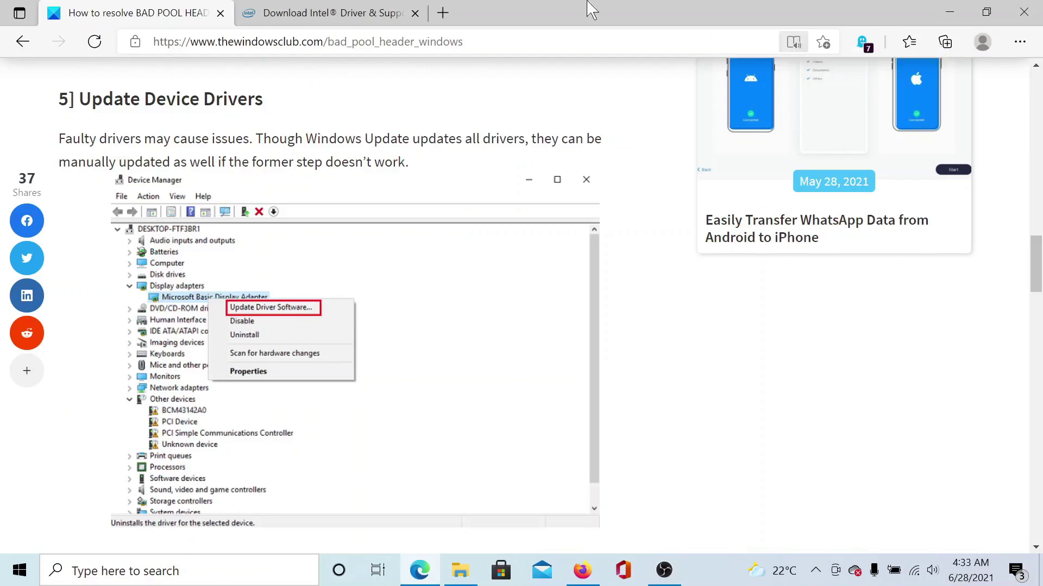
{"action": "left_click", "coordinate": [344, 11]}
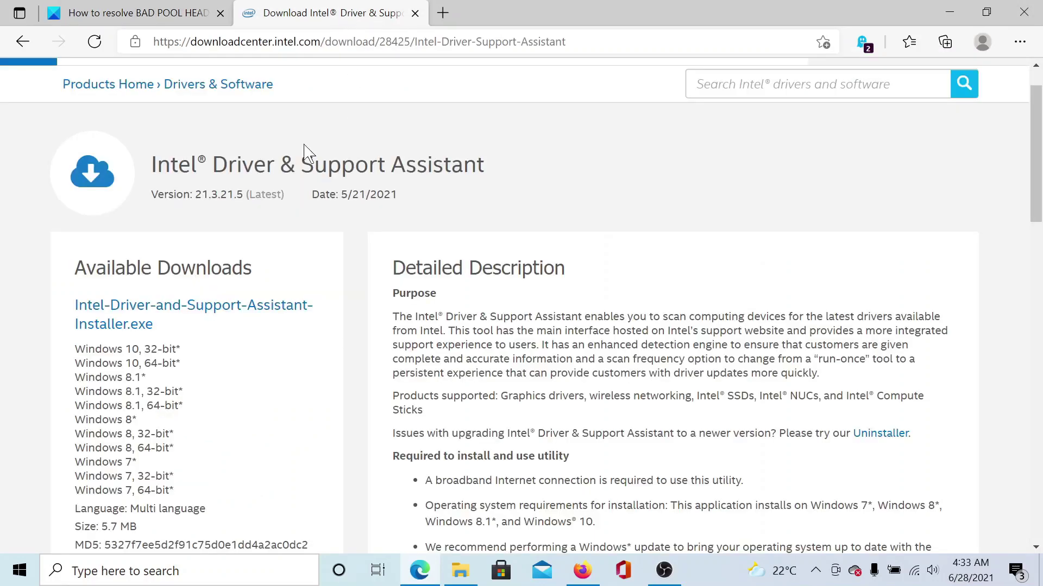
{"action": "left_click_drag", "start_coordinate": [151, 164], "coordinate": [483, 168]}
{"action": "scroll", "coordinate": [484, 174], "scroll_direction": "down", "scroll_amount": 5}
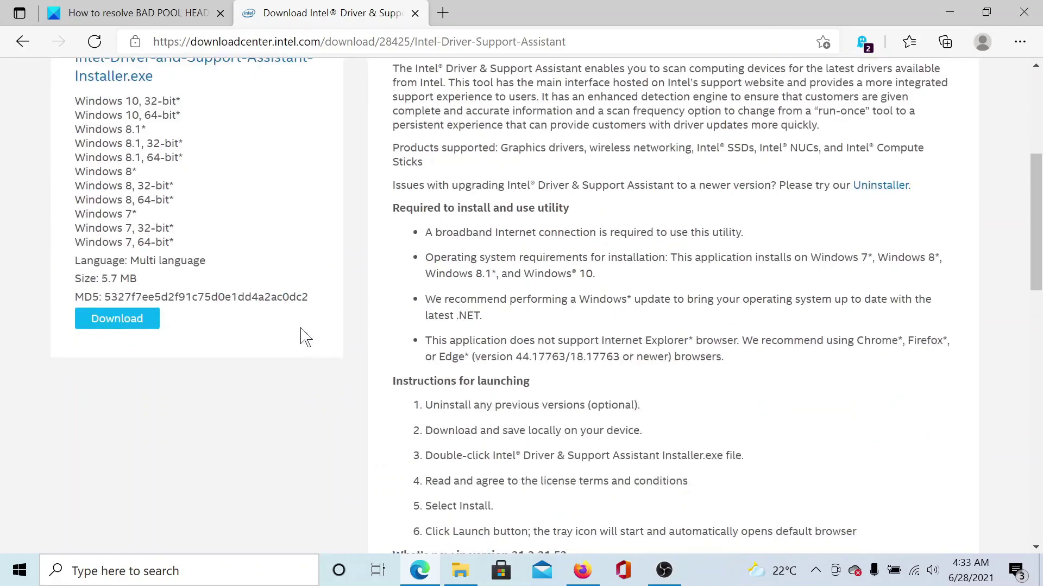
- Back in the article, scroll to fix '6] Perform a Clean Boot', highlighting its heading briefly
{"action": "left_click", "coordinate": [156, 8]}
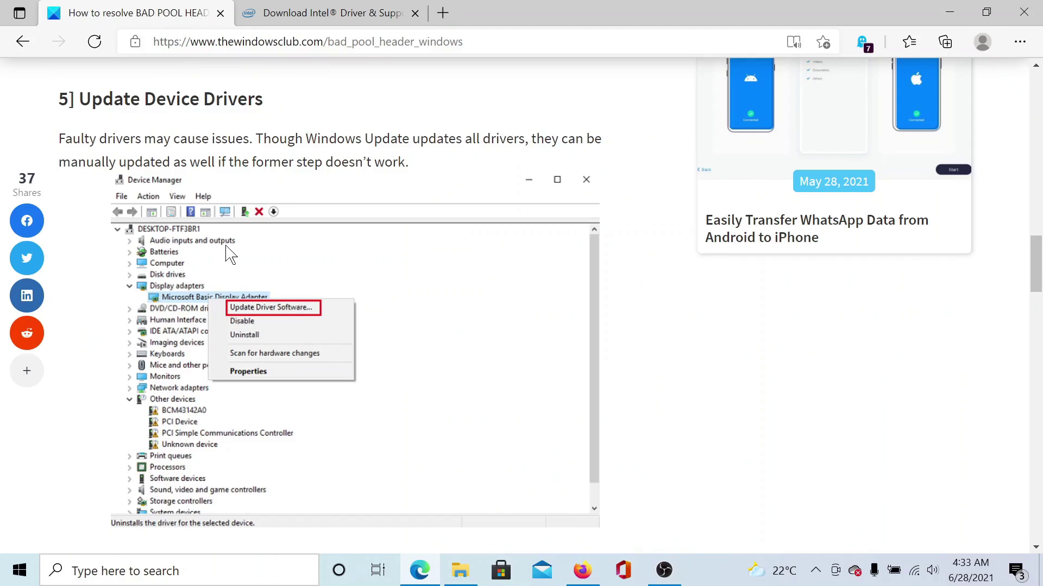
{"action": "scroll", "coordinate": [230, 255], "scroll_direction": "down", "scroll_amount": 8}
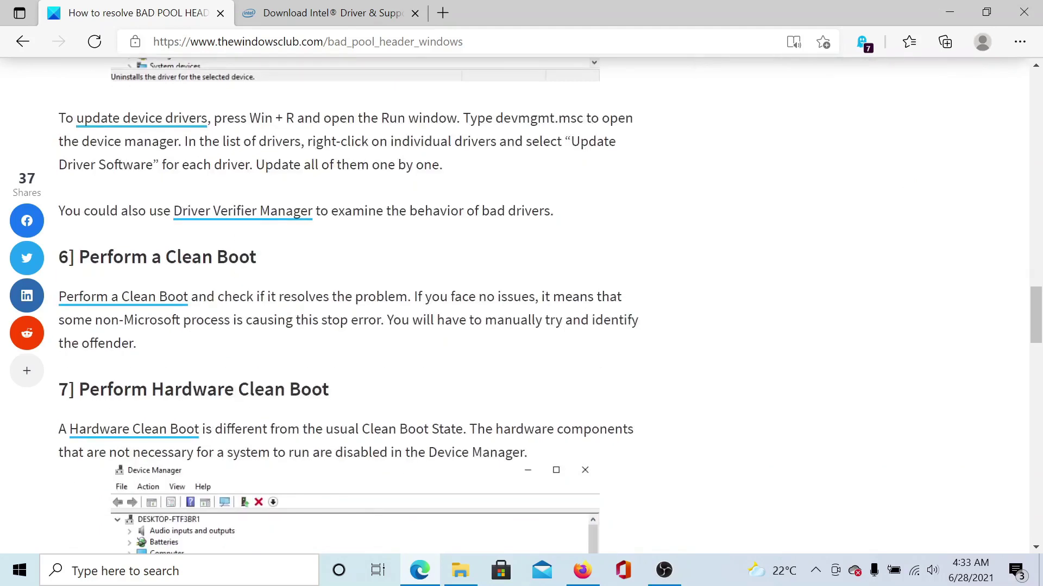
{"action": "left_click_drag", "start_coordinate": [80, 257], "coordinate": [264, 265]}
{"action": "left_click", "coordinate": [295, 282]}
{"action": "scroll", "coordinate": [298, 332], "scroll_direction": "down", "scroll_amount": 3}
{"action": "scroll", "coordinate": [298, 333], "scroll_direction": "up", "scroll_amount": 3}
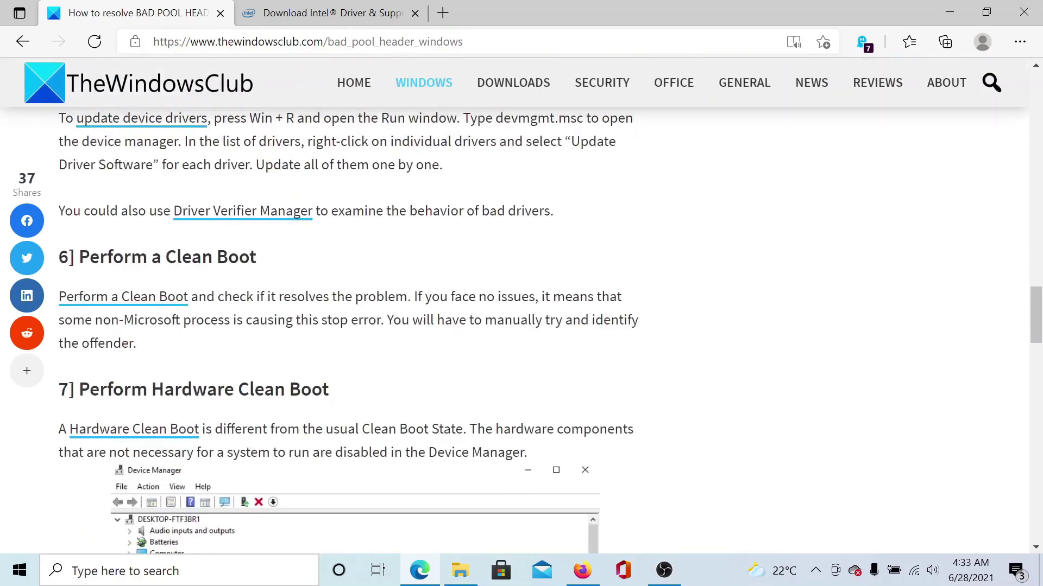
- Run msconfig, hide all Microsoft services, disable all remaining services, then Apply and OK
{"action": "key", "text": "super+r"}
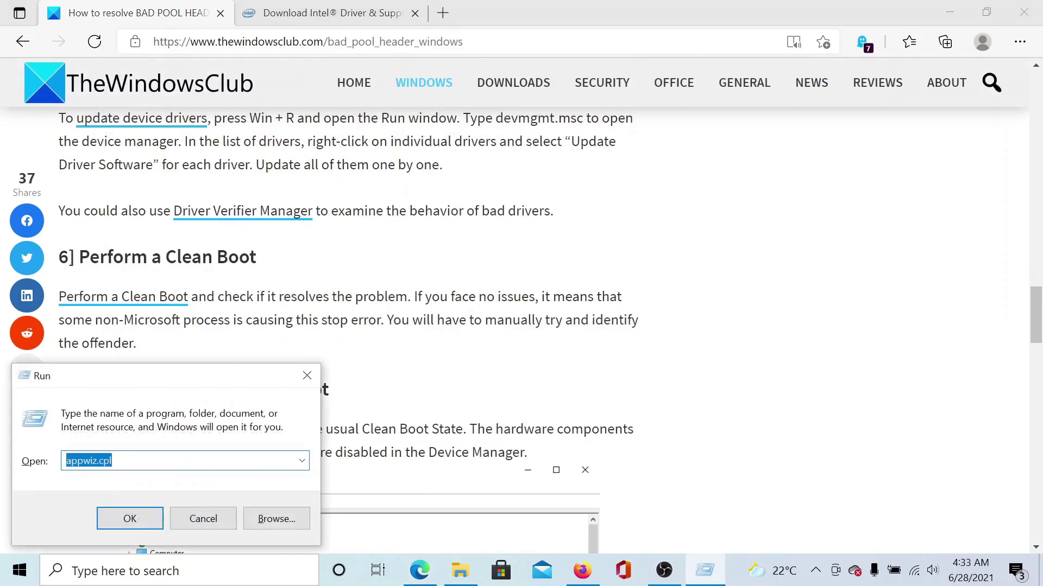
{"action": "type", "text": "m"}
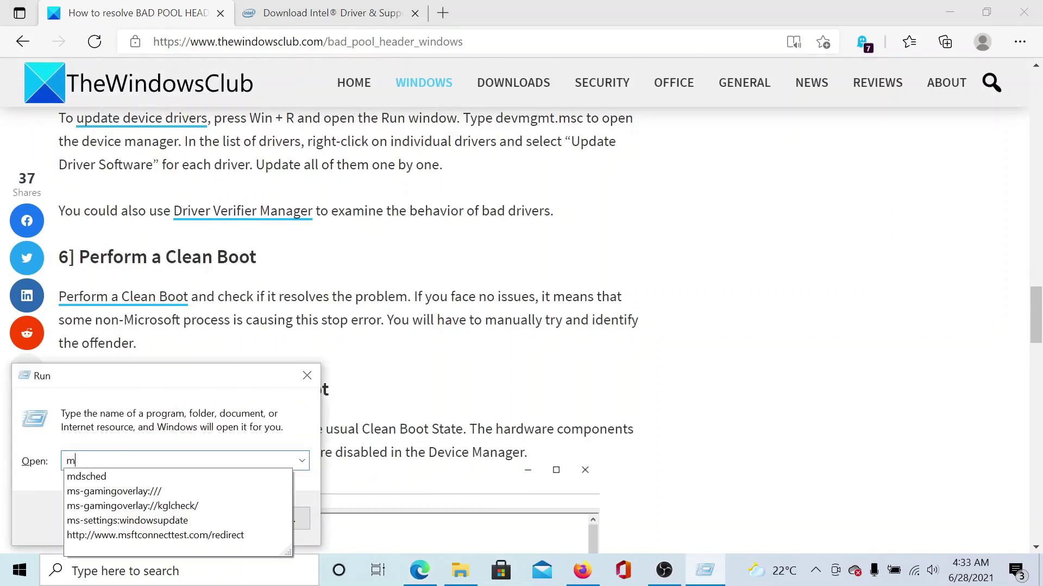
{"action": "type", "text": "sc"}
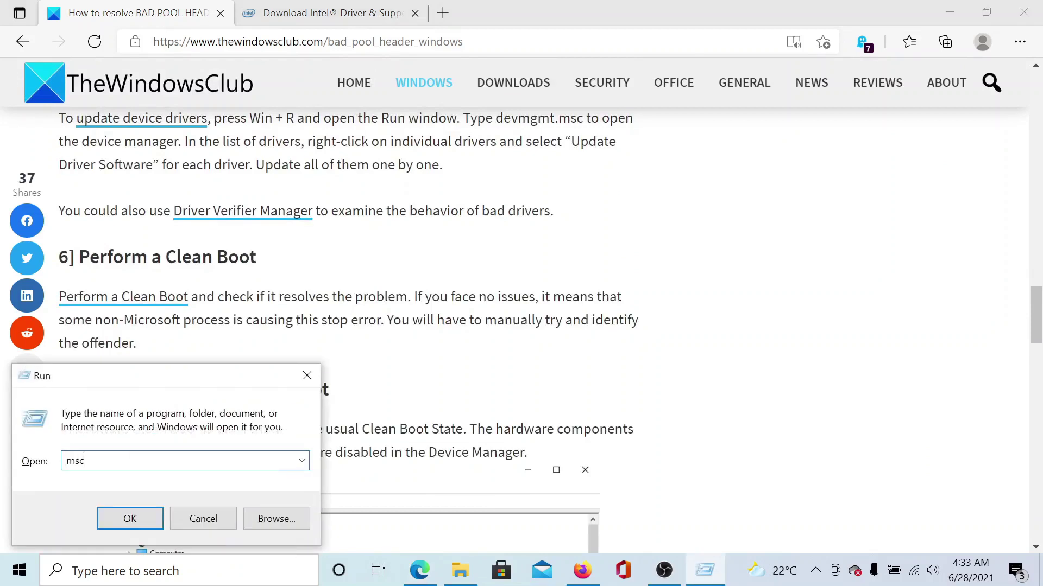
{"action": "type", "text": "onfig"}
{"action": "key", "text": "Return"}
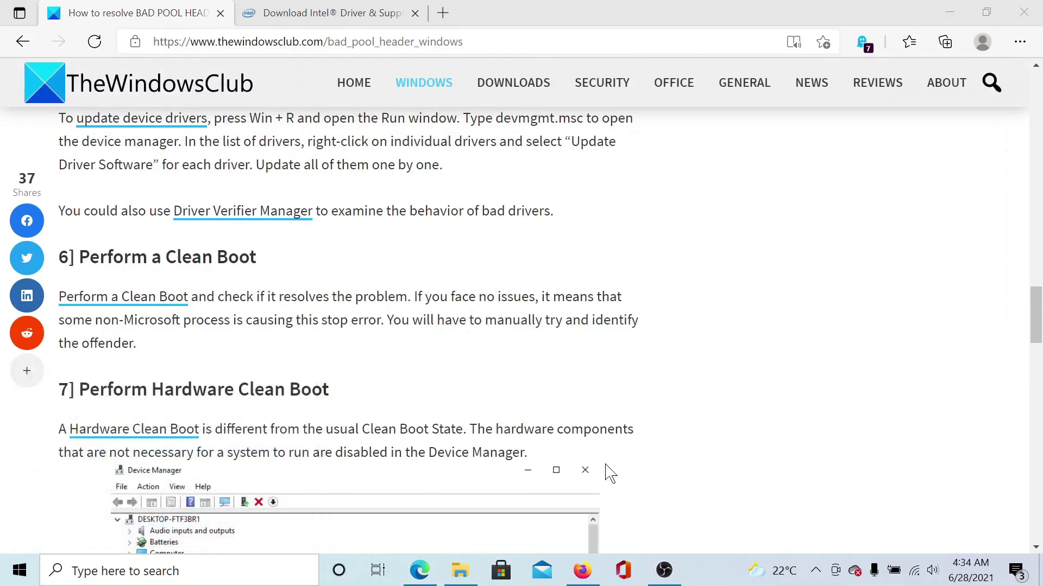
{"action": "left_click", "coordinate": [382, 164]}
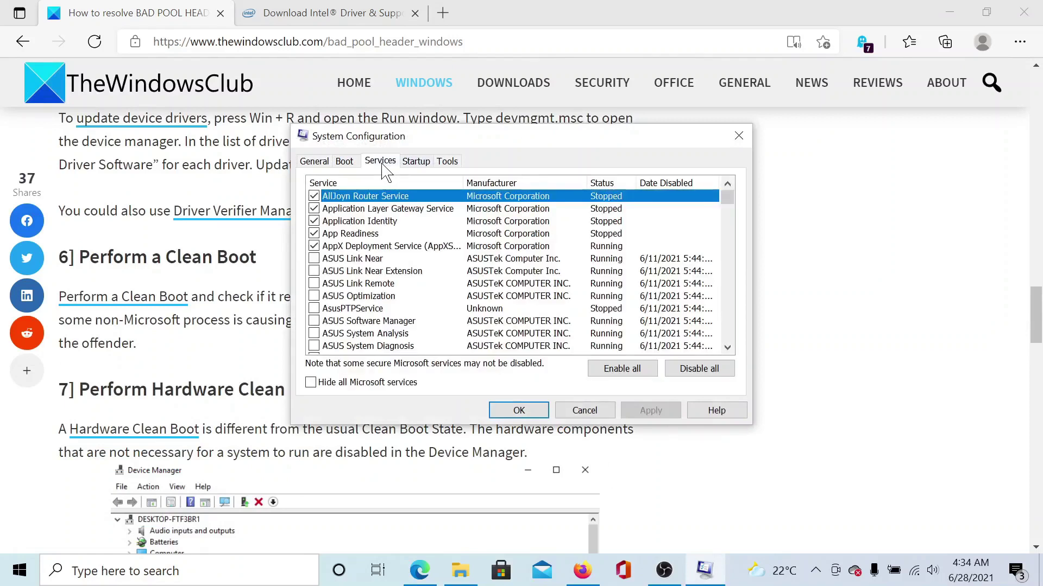
{"action": "left_click", "coordinate": [310, 383]}
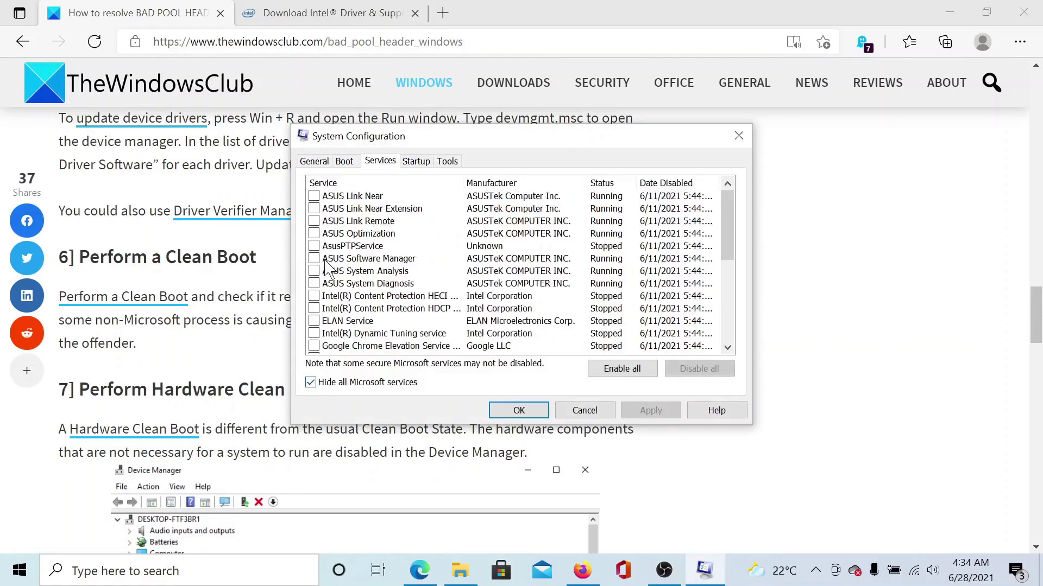
{"action": "left_click", "coordinate": [313, 259]}
{"action": "left_click", "coordinate": [314, 246]}
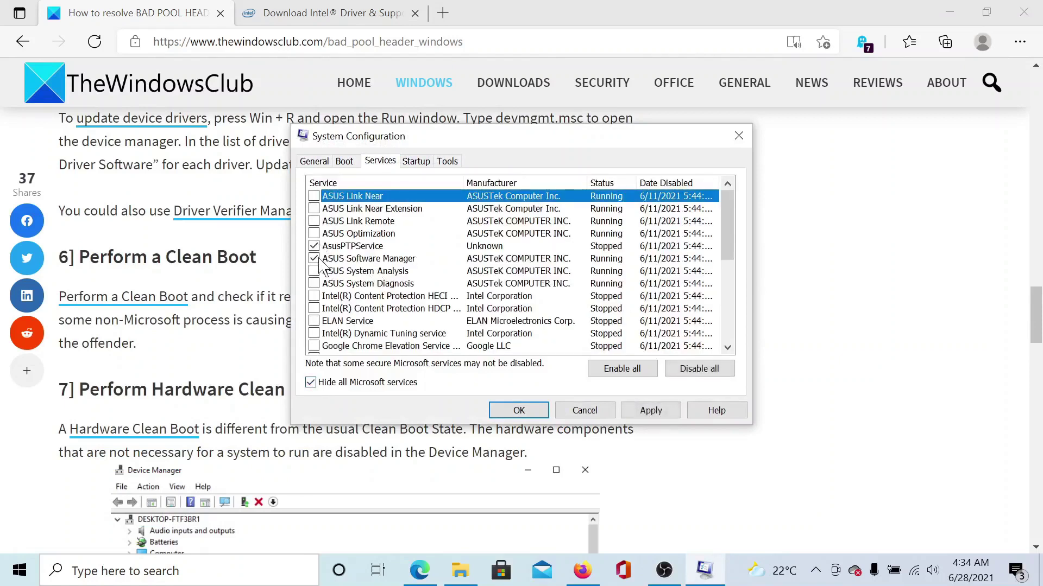
{"action": "left_click", "coordinate": [695, 370]}
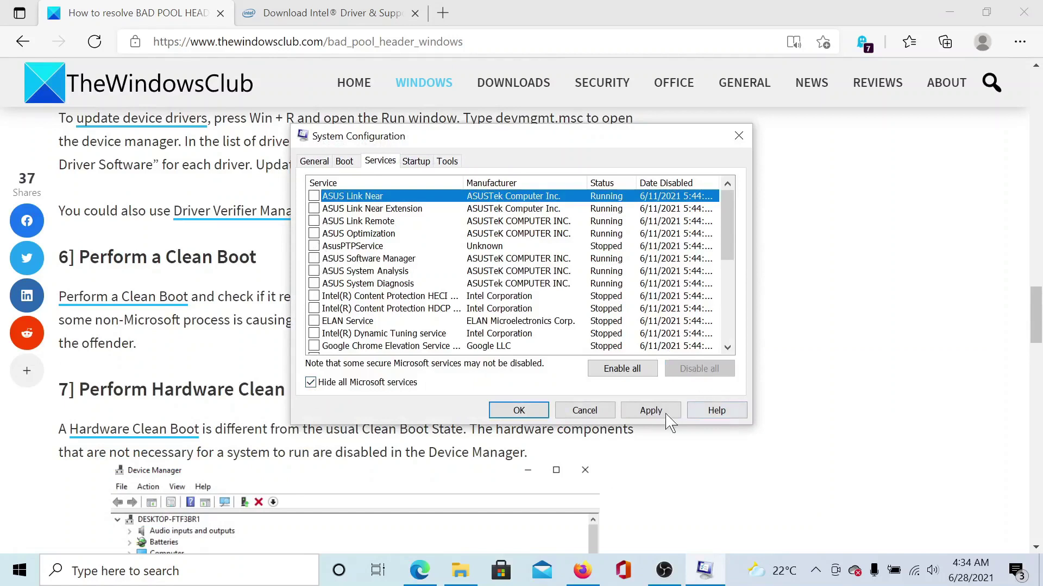
{"action": "left_click", "coordinate": [651, 411]}
{"action": "left_click", "coordinate": [519, 412]}
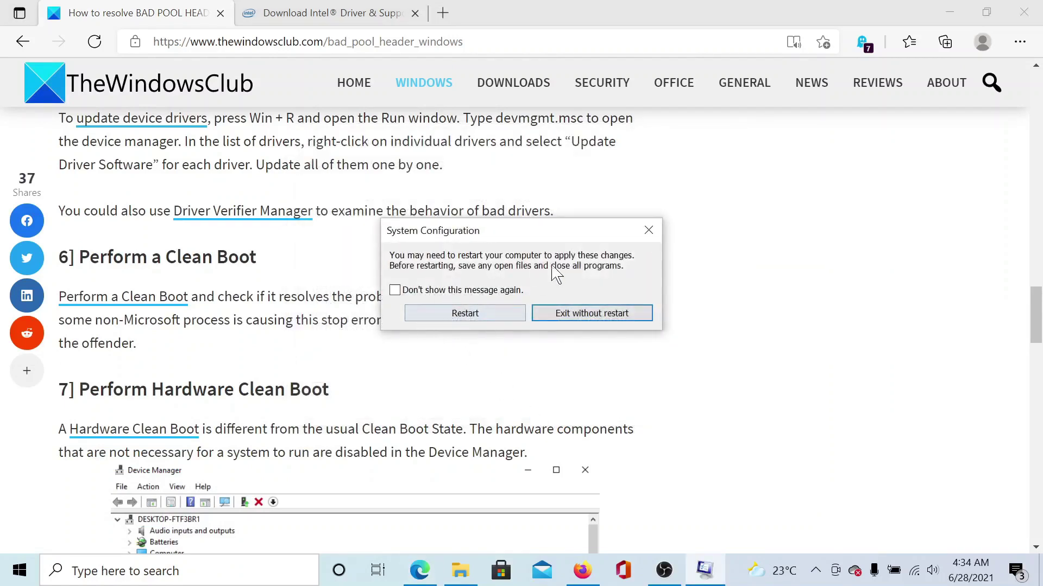
- Dismiss the restart prompt and scroll to the 'Run Windows Memory Diagnostics Tool' fix
{"action": "left_click", "coordinate": [648, 231]}
{"action": "scroll", "coordinate": [416, 408], "scroll_direction": "down", "scroll_amount": 5}
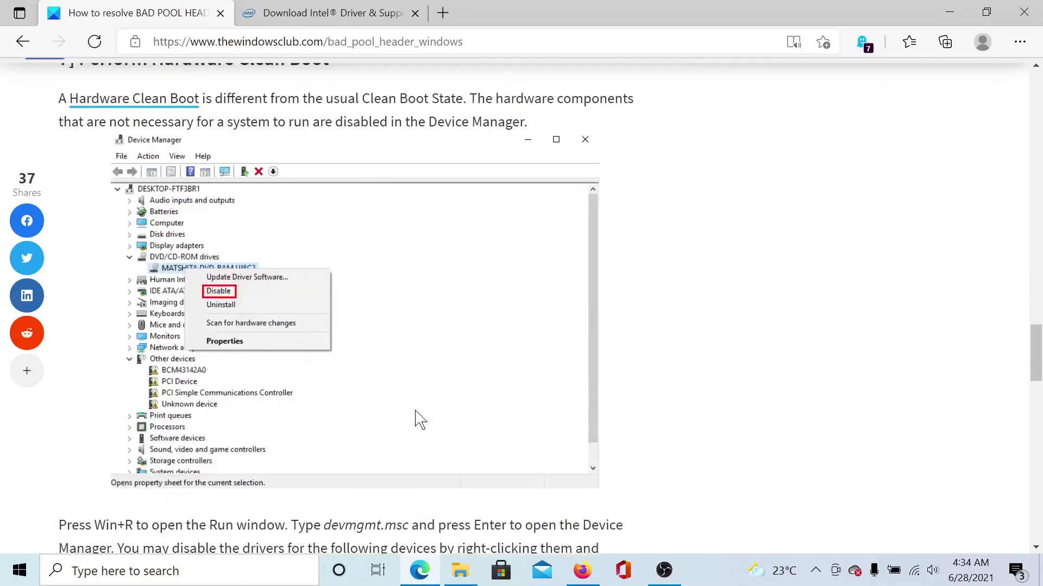
{"action": "scroll", "coordinate": [419, 421], "scroll_direction": "down", "scroll_amount": 10}
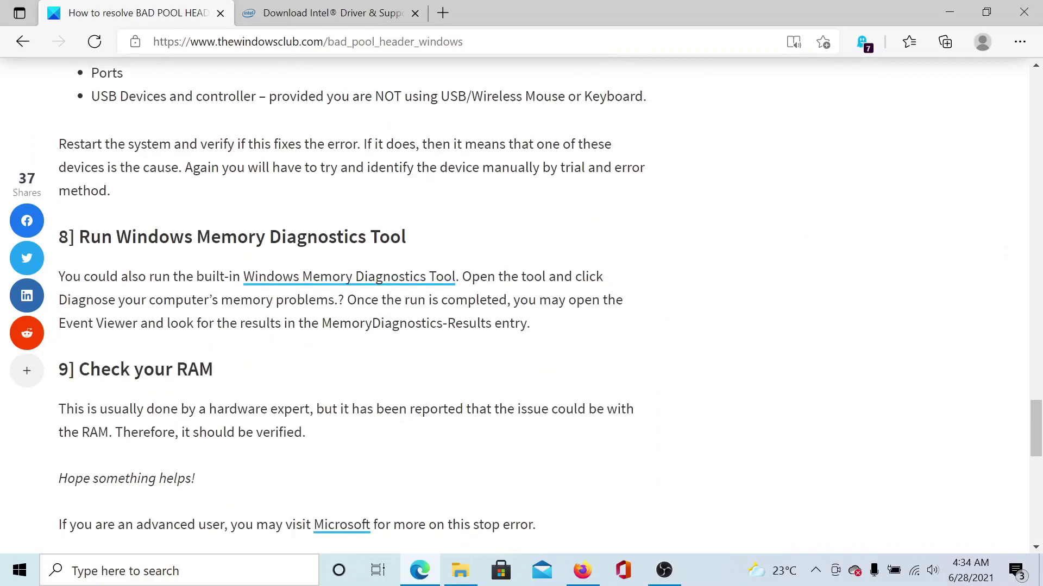
{"action": "left_click_drag", "start_coordinate": [80, 237], "coordinate": [421, 243]}
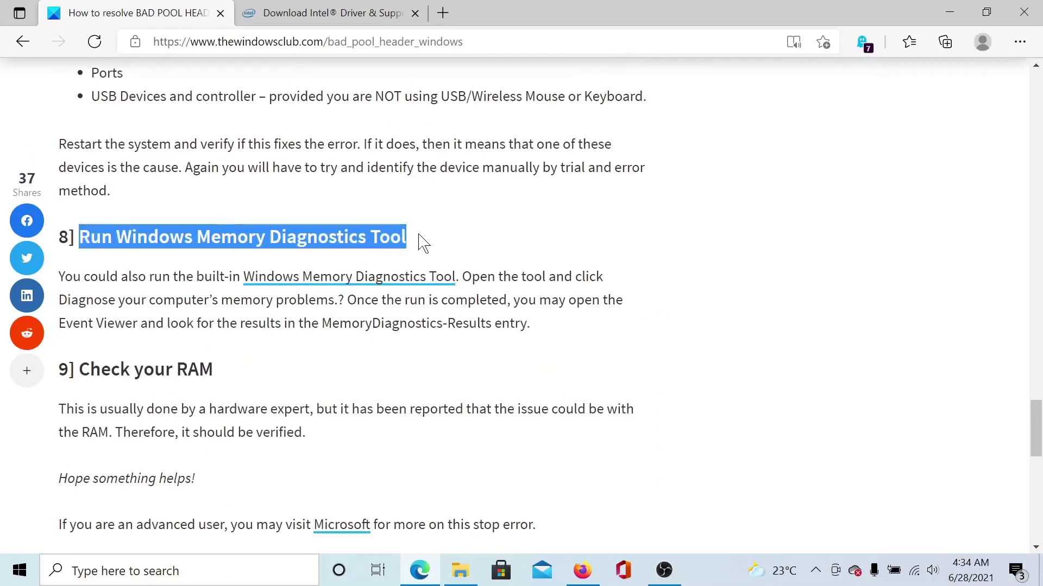
{"action": "left_click", "coordinate": [423, 242]}
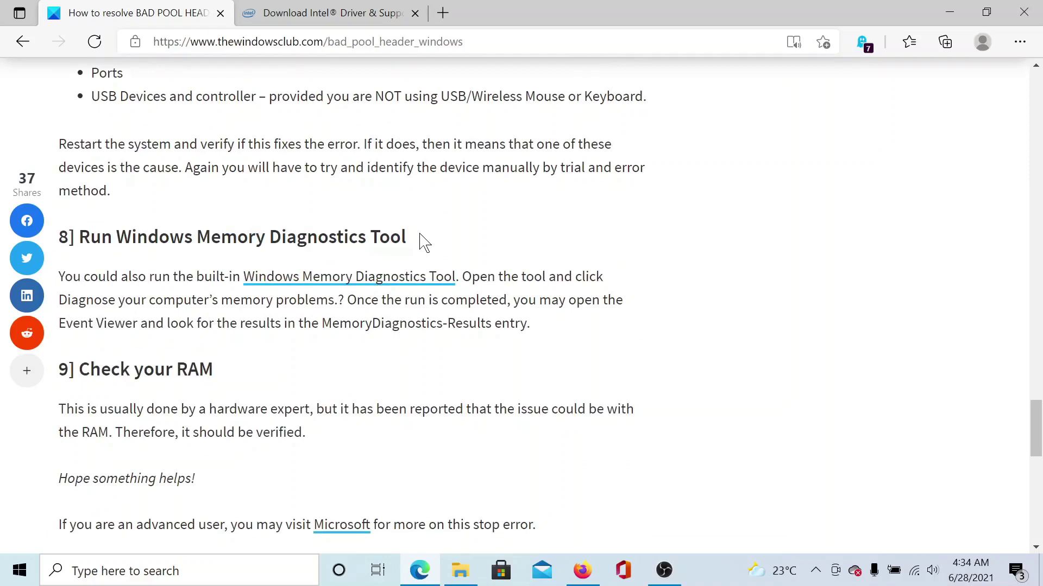
- Launch Windows Memory Diagnostic with mdsched, then close it without scheduling a check
{"action": "key", "text": "super+r"}
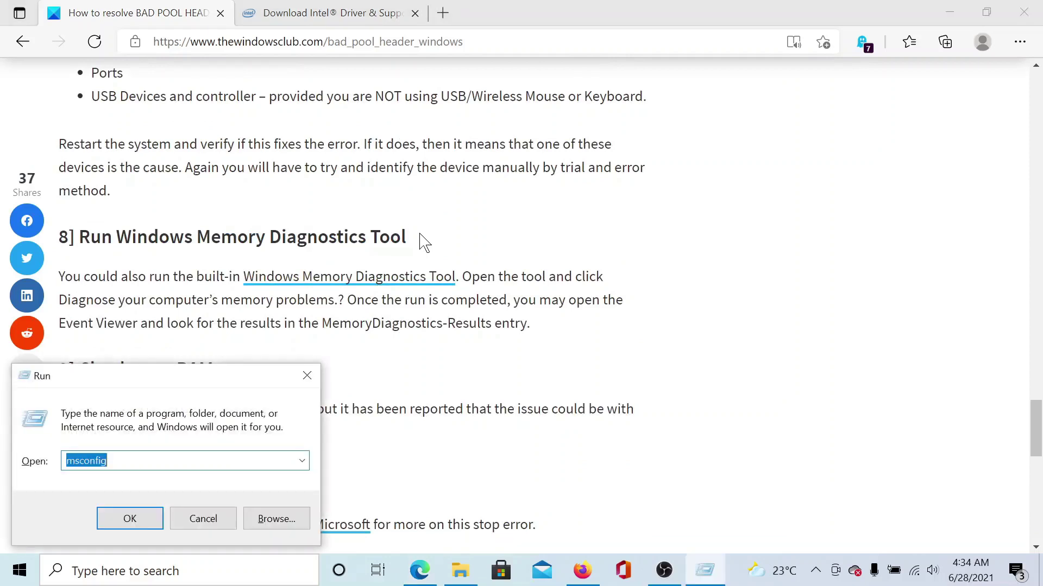
{"action": "type", "text": "m"}
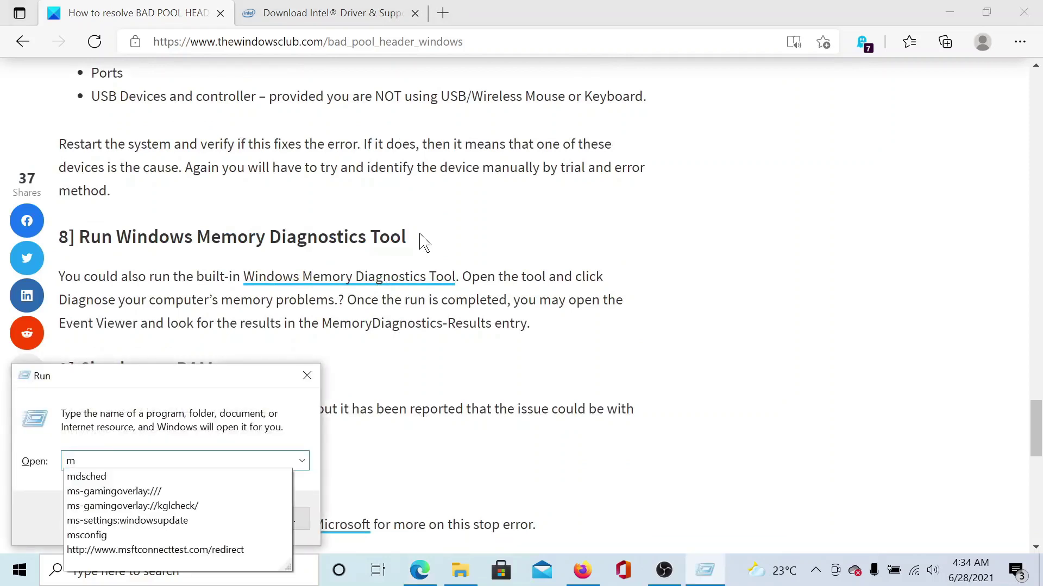
{"action": "type", "text": "ds"}
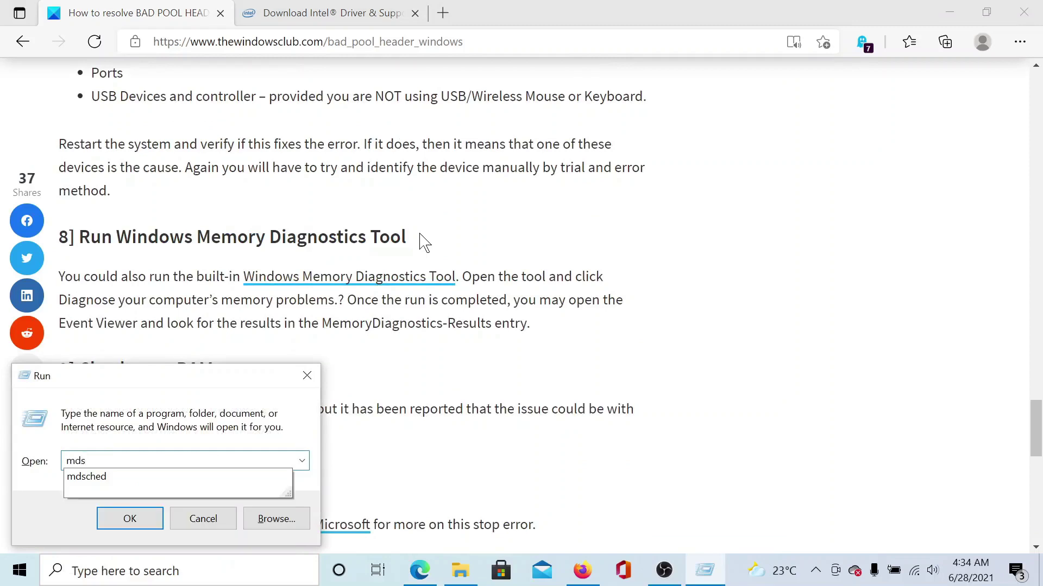
{"action": "type", "text": "ched"}
{"action": "key", "text": "Return"}
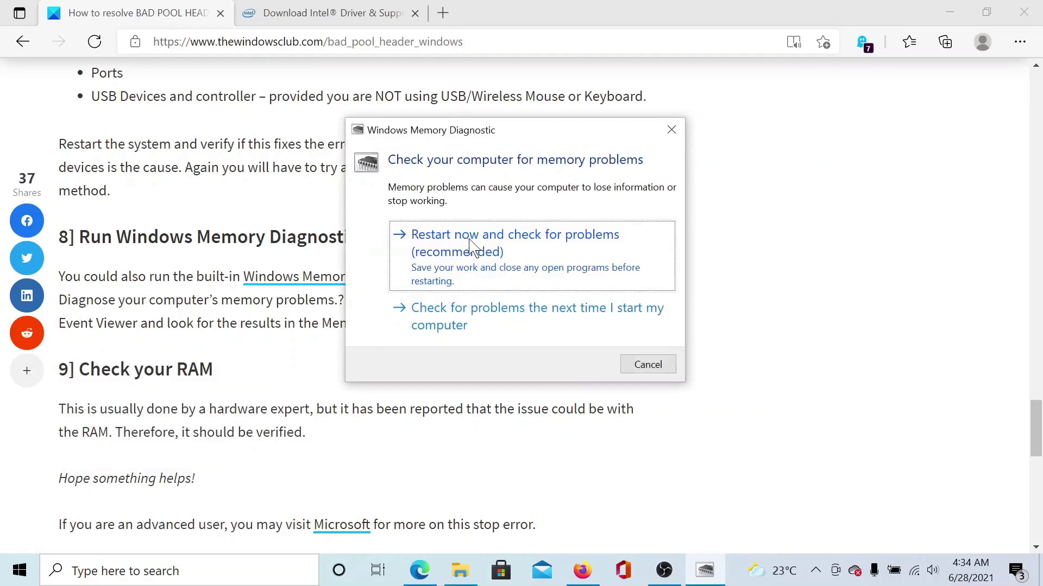
{"action": "left_click", "coordinate": [671, 130]}
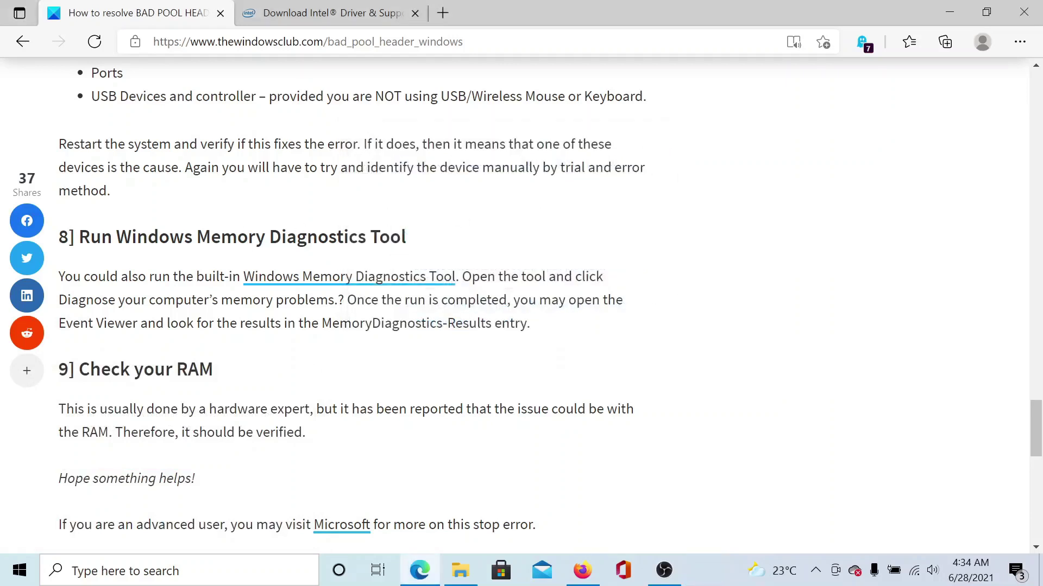
- Drag the scrollbar back to the top of the BAD POOL HEADER article
{"action": "left_click_drag", "start_coordinate": [1036, 428], "coordinate": [1037, 89]}
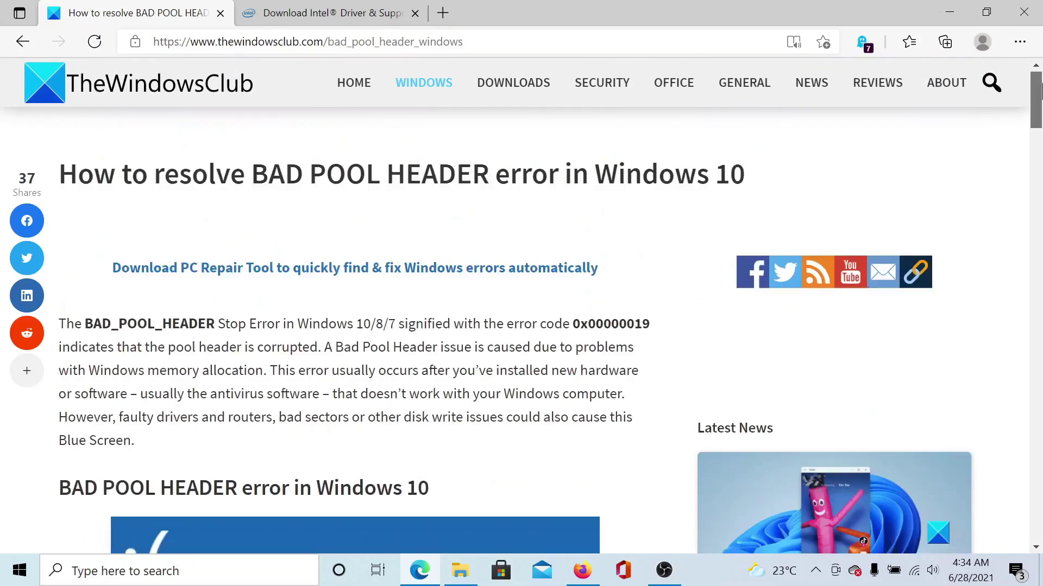